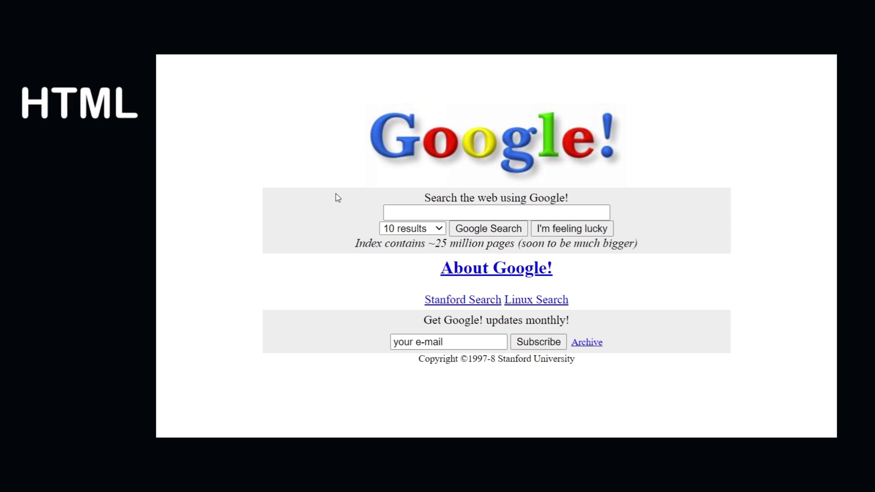
Try the 1998 page's search field and its number-of-results selector.
left_click(408, 214)
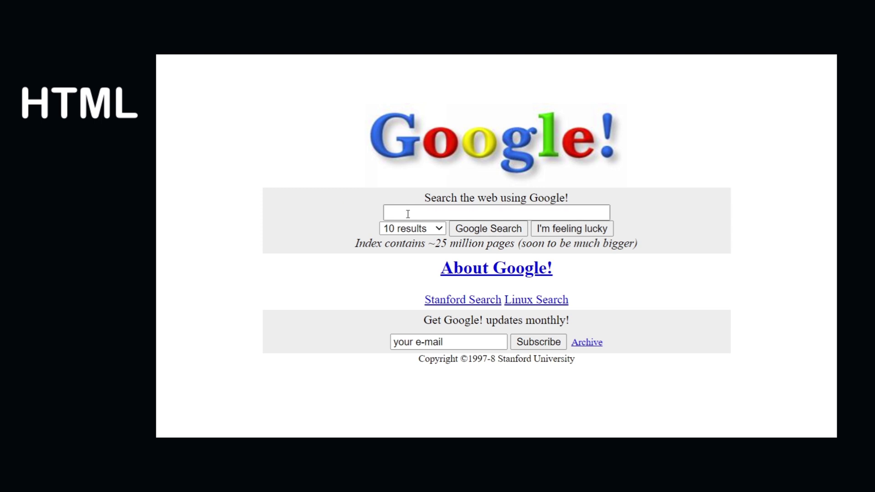
left_click(408, 214)
left_click(378, 216)
left_click(409, 228)
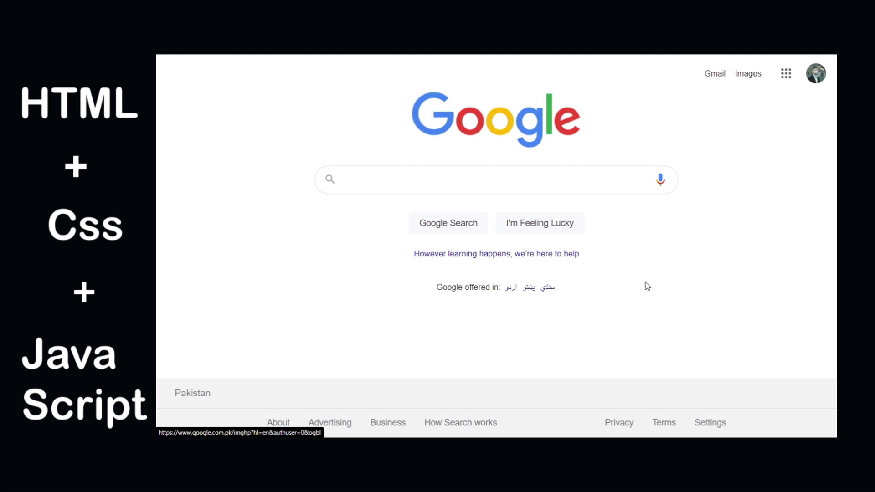
Enter 'gmail' in the modern search box and dismiss its autocomplete suggestions.
left_click(436, 188)
type("gma")
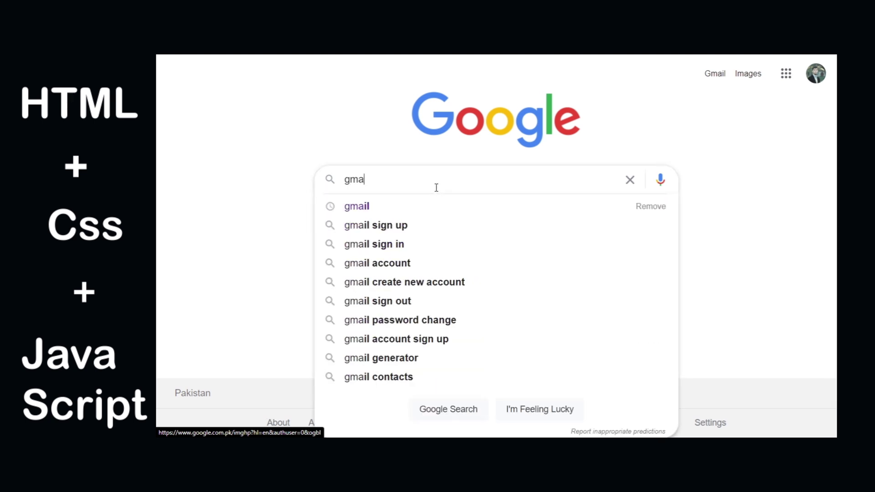
type("il")
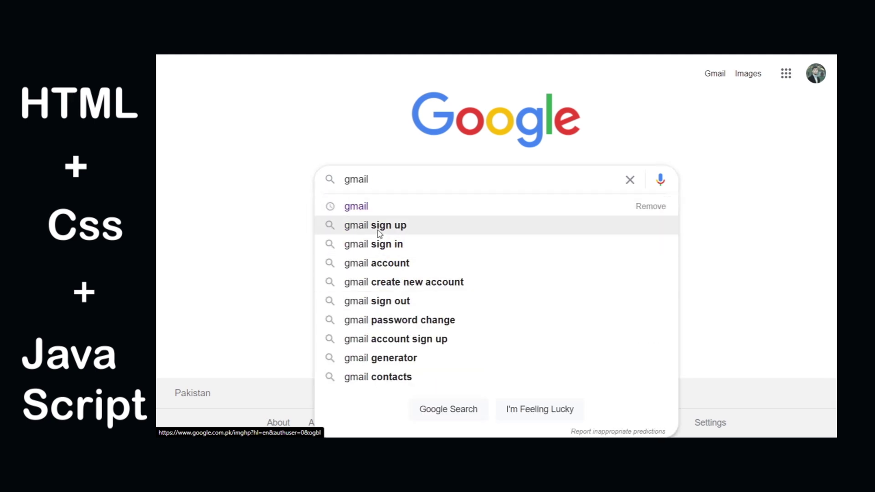
left_click(287, 228)
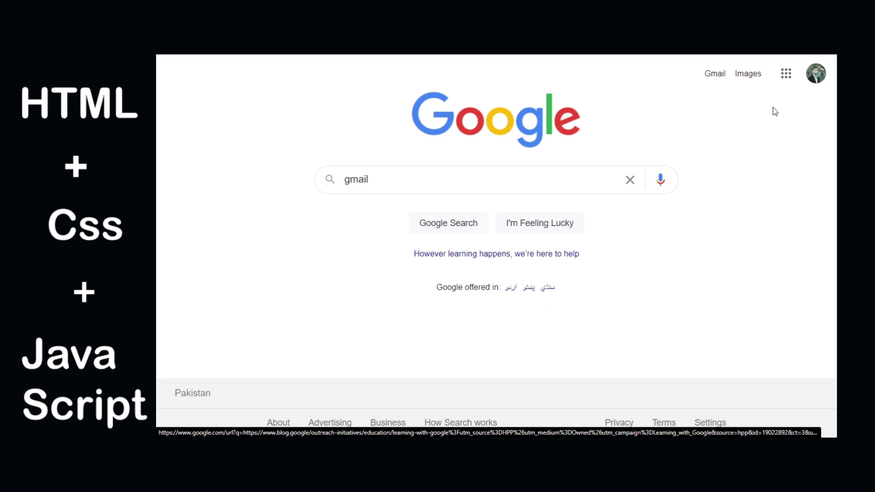
left_click(816, 81)
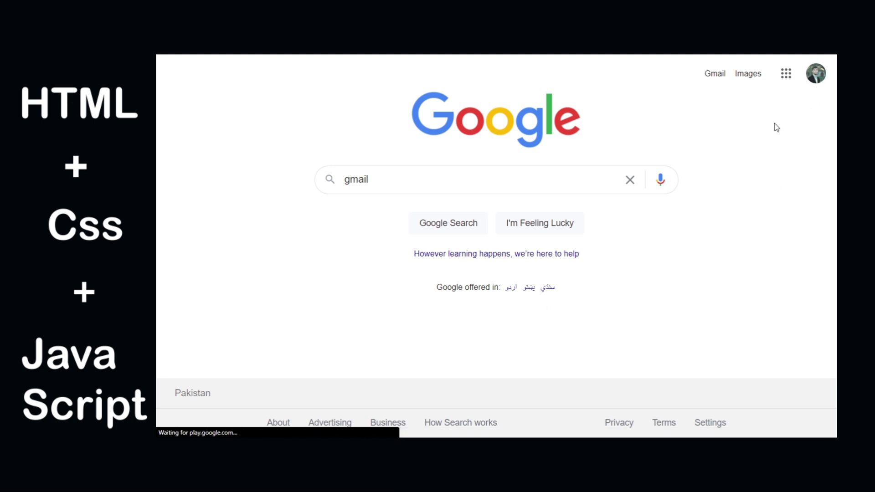